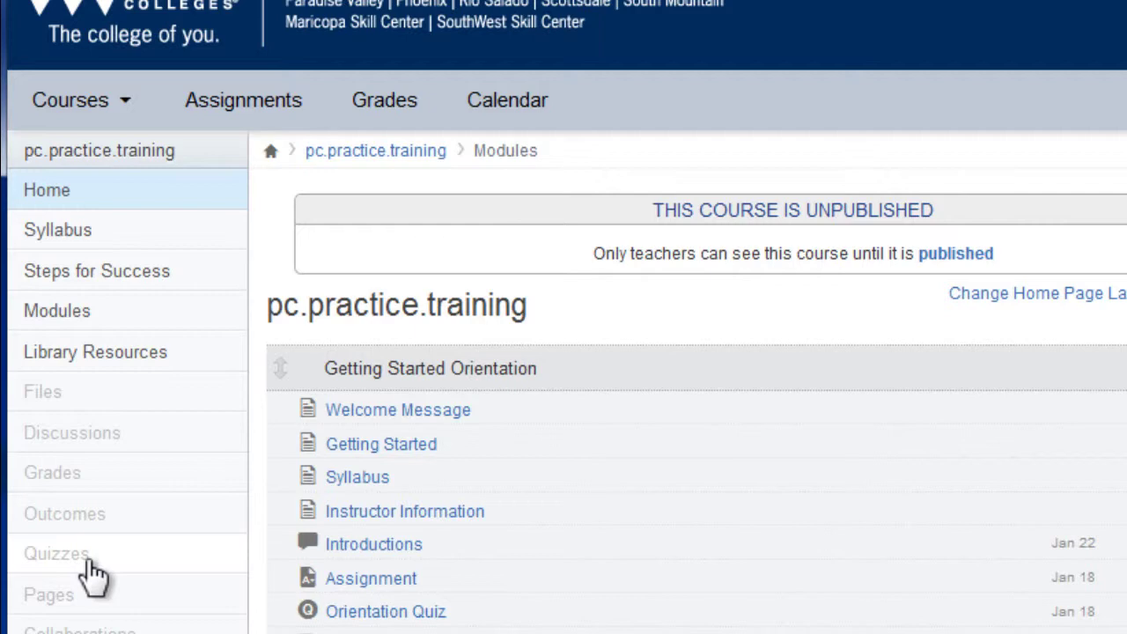
Go from the course home page to the Quizzes list via the course navigation
{"action": "left_click", "coordinate": [87, 560]}
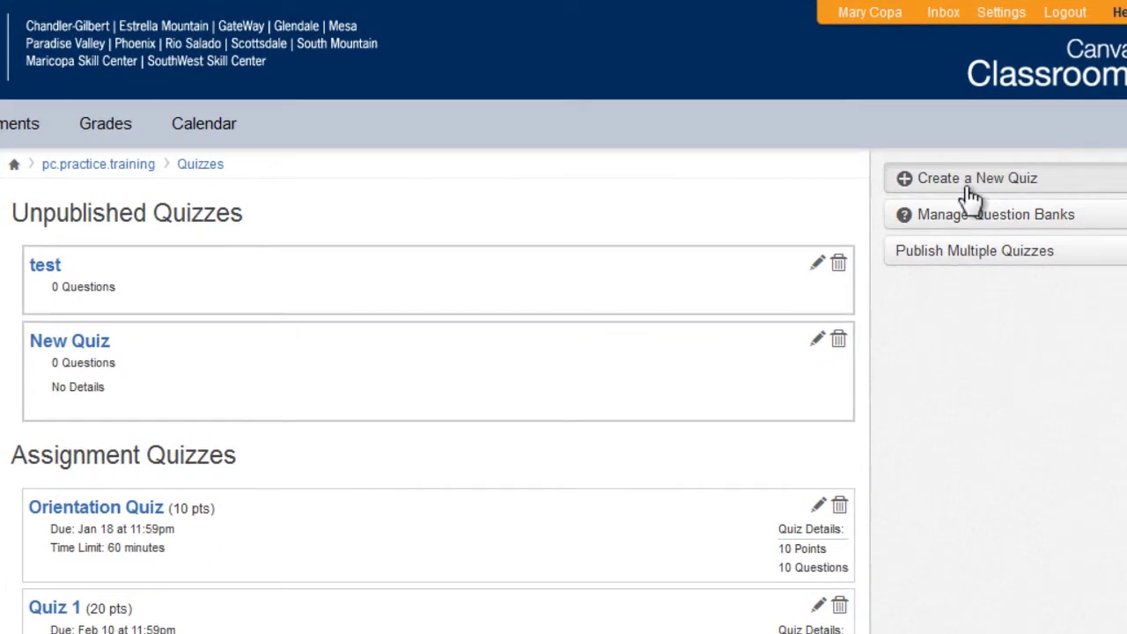
Create a new quiz with instructions beginning 'This quiz will cover anatomy. There will be 5 questions…'
{"action": "left_click", "coordinate": [971, 197]}
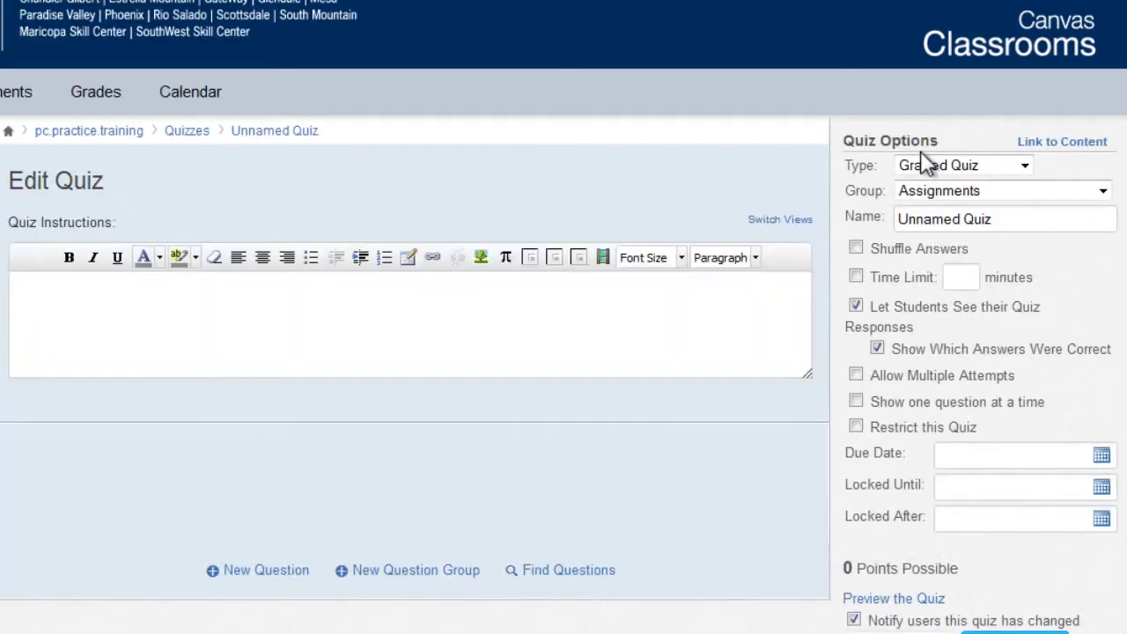
{"action": "left_click", "coordinate": [417, 304]}
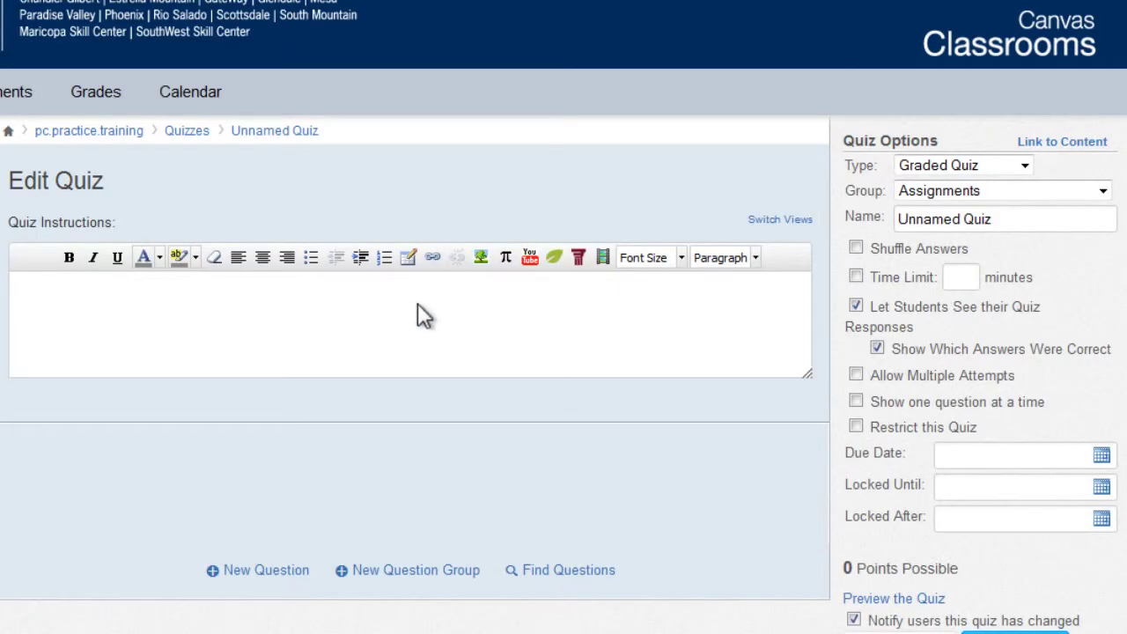
{"action": "type", "text": "This quiz will cover"}
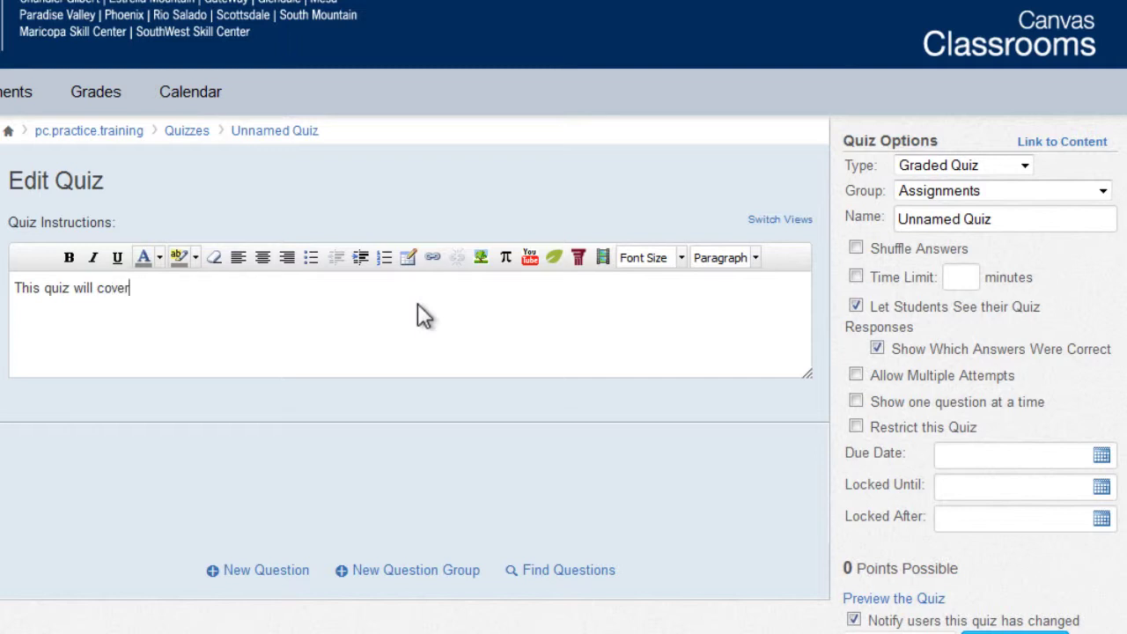
{"action": "type", "text": " anatomy. There will be 5 quest"}
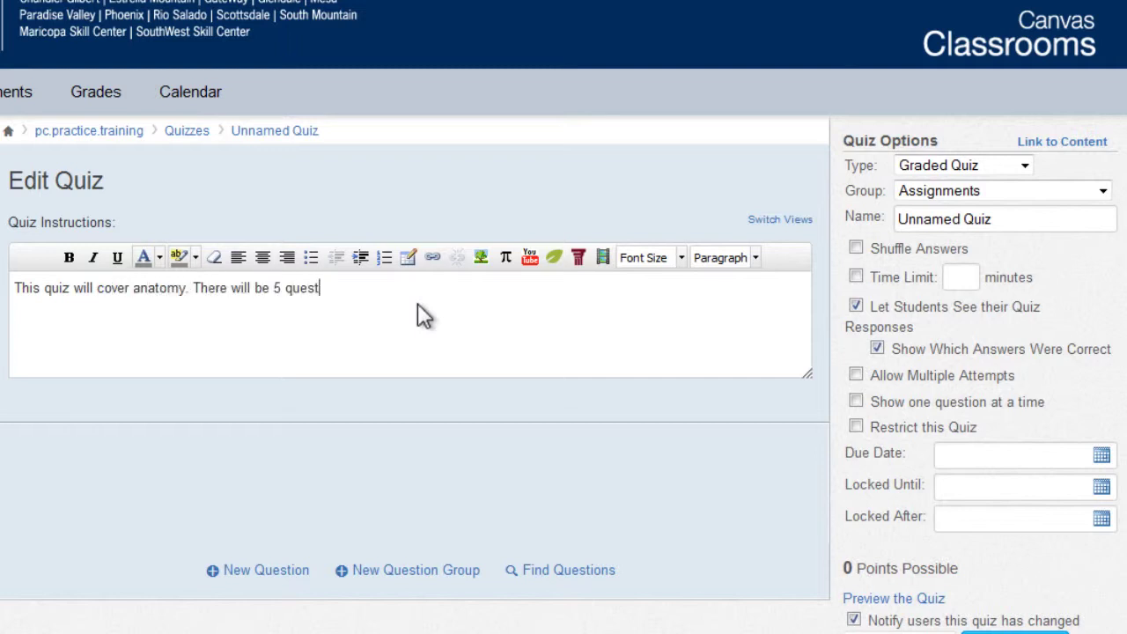
{"action": "type", "text": "ions and you have 15 minutes to complete it."}
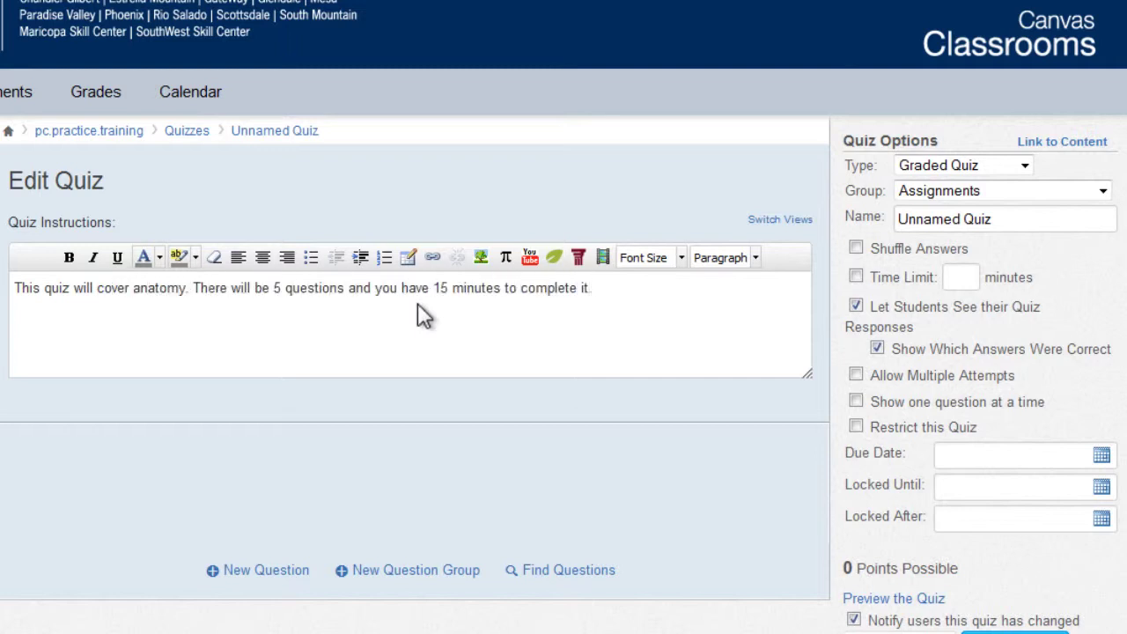
{"action": "type", "text": " You have until Friday to get this done."}
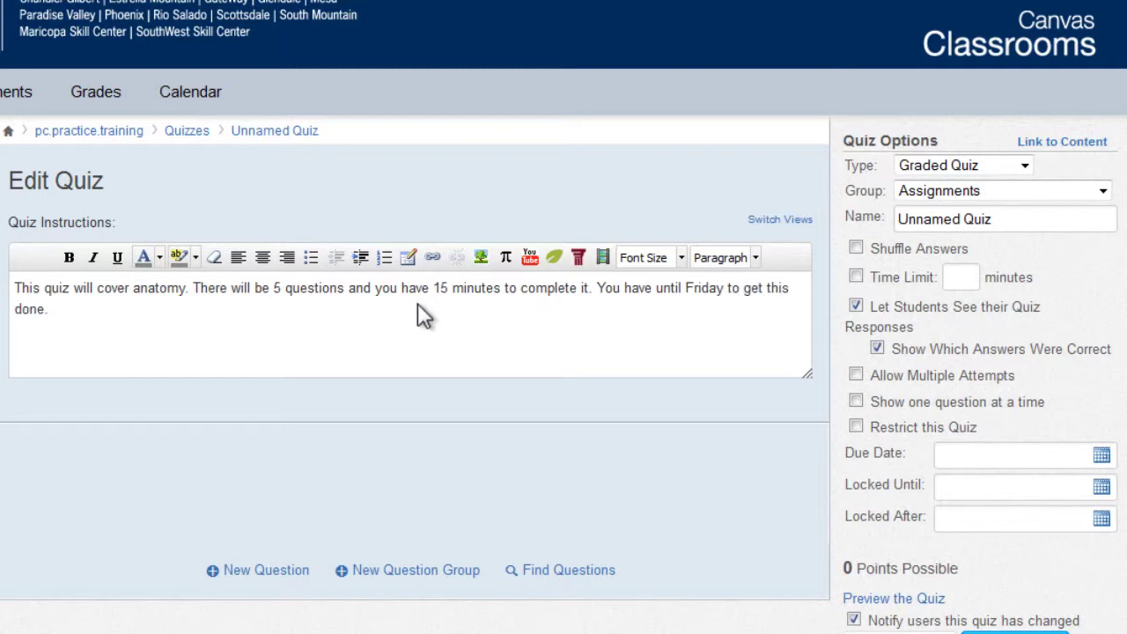
Keep the quiz a Graded Quiz in the Quizzes group and rename it 'Anatomy Quiz'
{"action": "left_click", "coordinate": [1023, 166]}
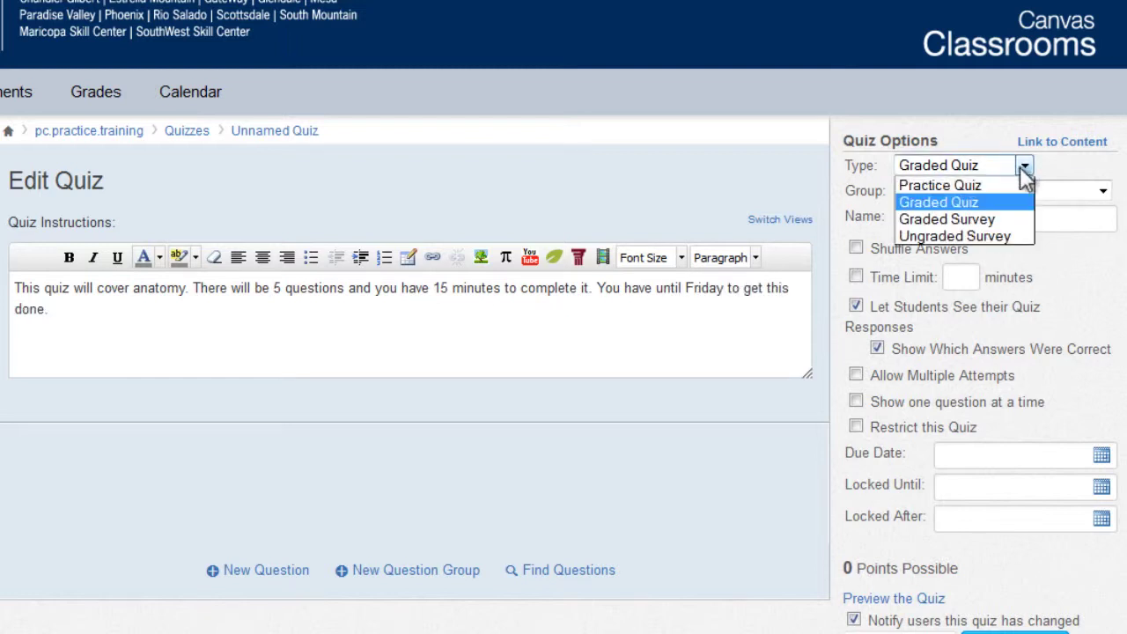
{"action": "left_click", "coordinate": [1101, 191]}
{"action": "left_click", "coordinate": [1102, 192]}
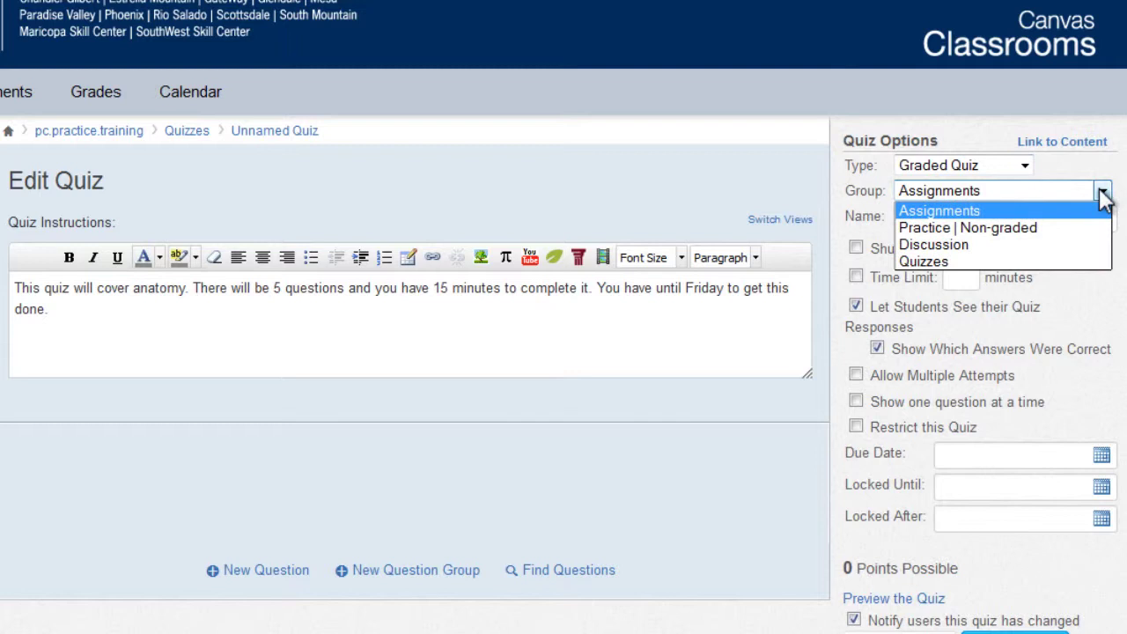
{"action": "left_click", "coordinate": [1036, 262]}
{"action": "left_click_drag", "start_coordinate": [1028, 216], "coordinate": [895, 219]}
{"action": "type", "text": "Anatomy "}
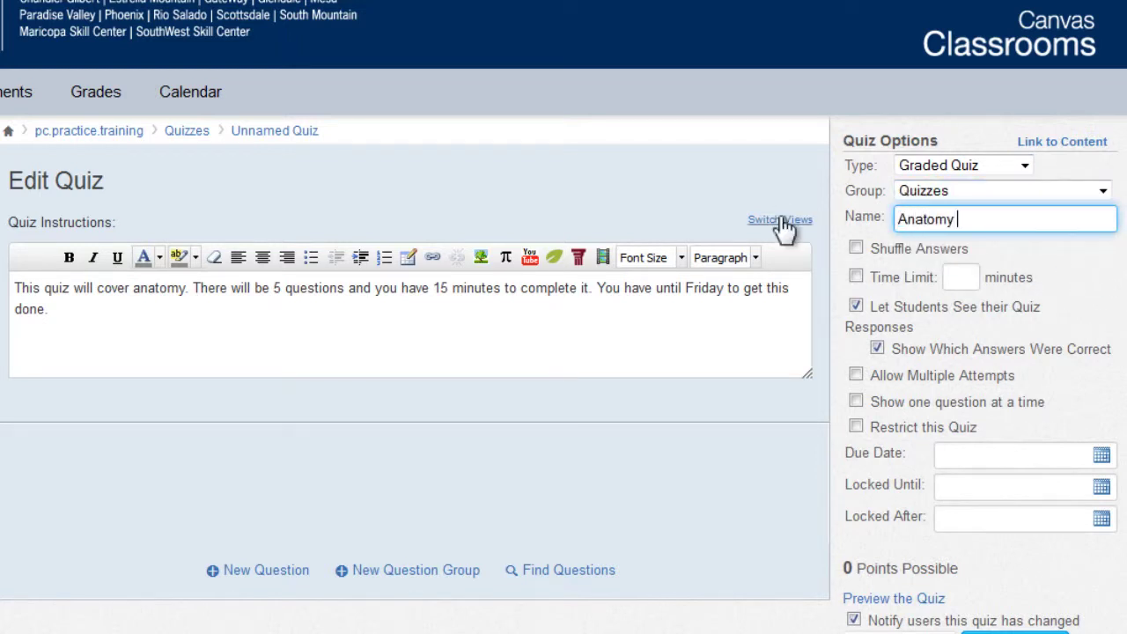
{"action": "type", "text": "Quiz"}
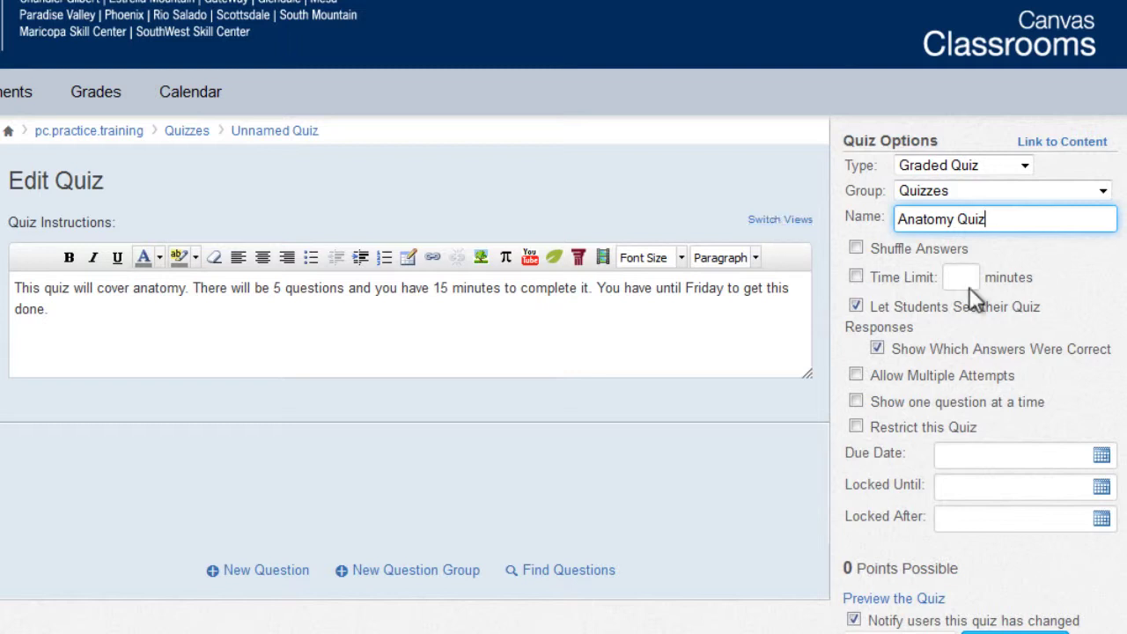
{"action": "left_click", "coordinate": [1089, 296]}
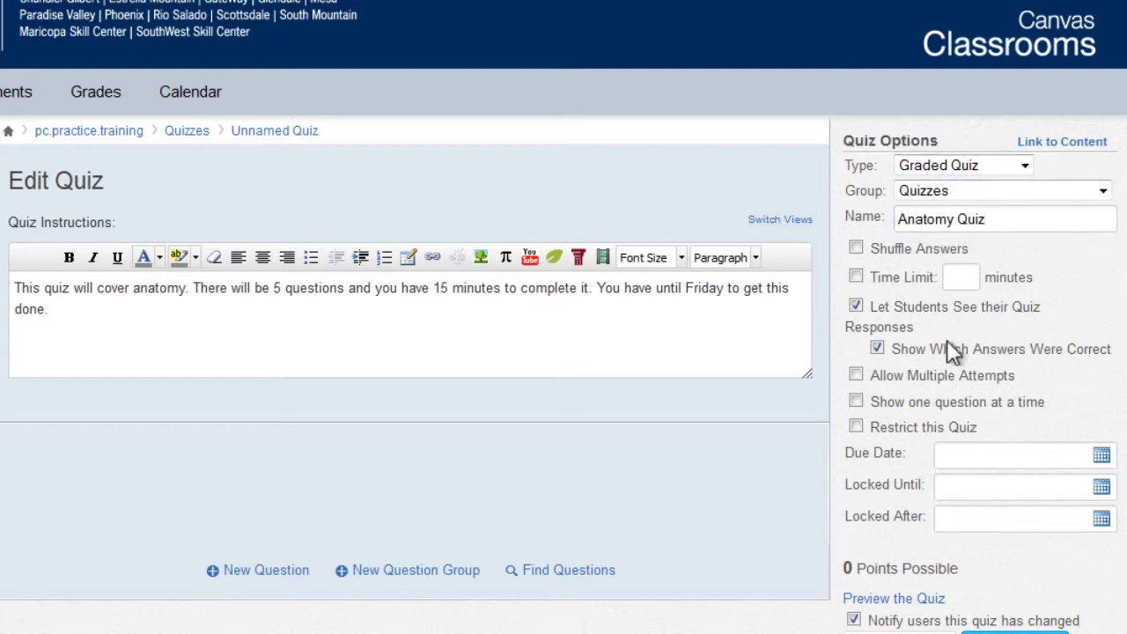
Set the quiz due date to January 11, 2013
{"action": "left_click", "coordinate": [1102, 456]}
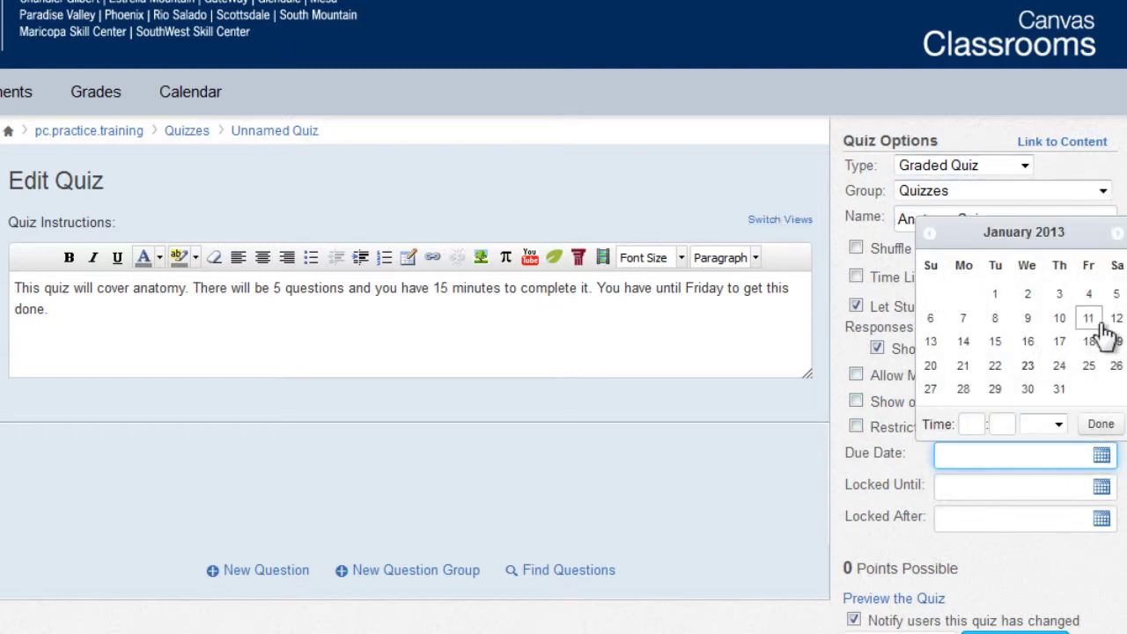
{"action": "left_click", "coordinate": [1101, 323]}
{"action": "left_click", "coordinate": [1100, 424]}
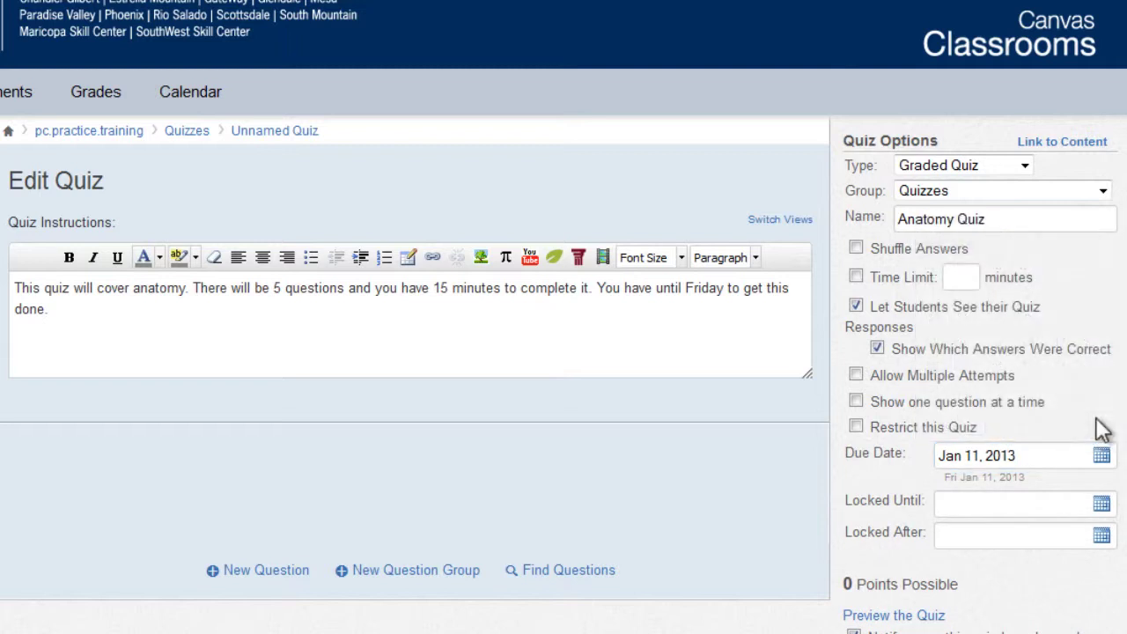
{"action": "scroll", "coordinate": [973, 595], "scroll_direction": "down", "scroll_amount": 2}
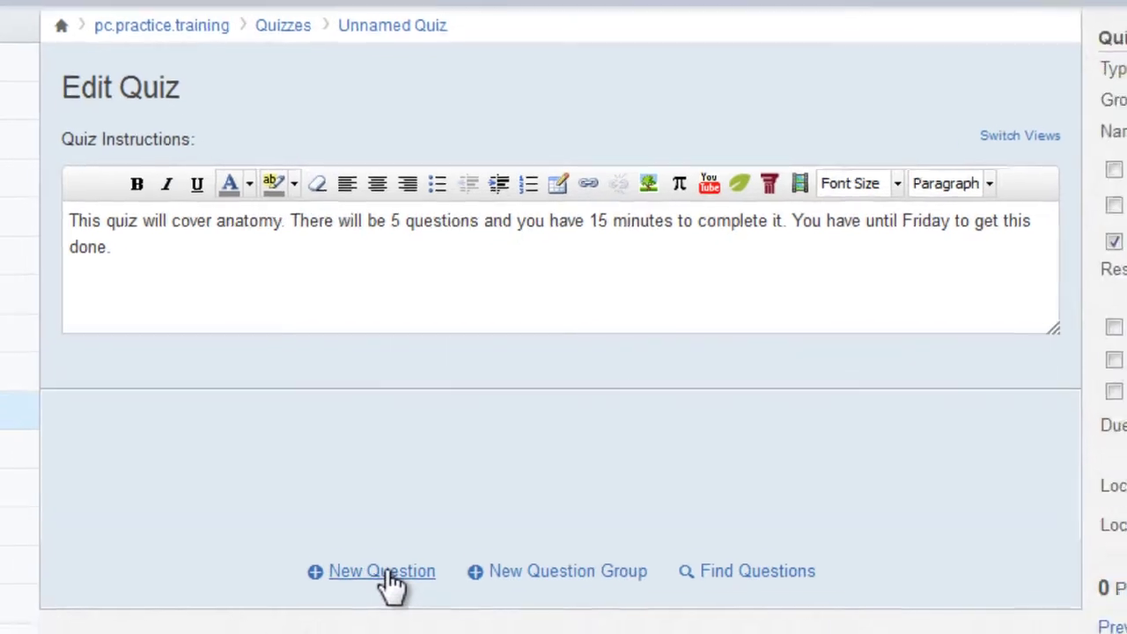
Add a question named 'Skull 1' with the text 'The skull is the case for the brain.'
{"action": "left_click", "coordinate": [384, 583]}
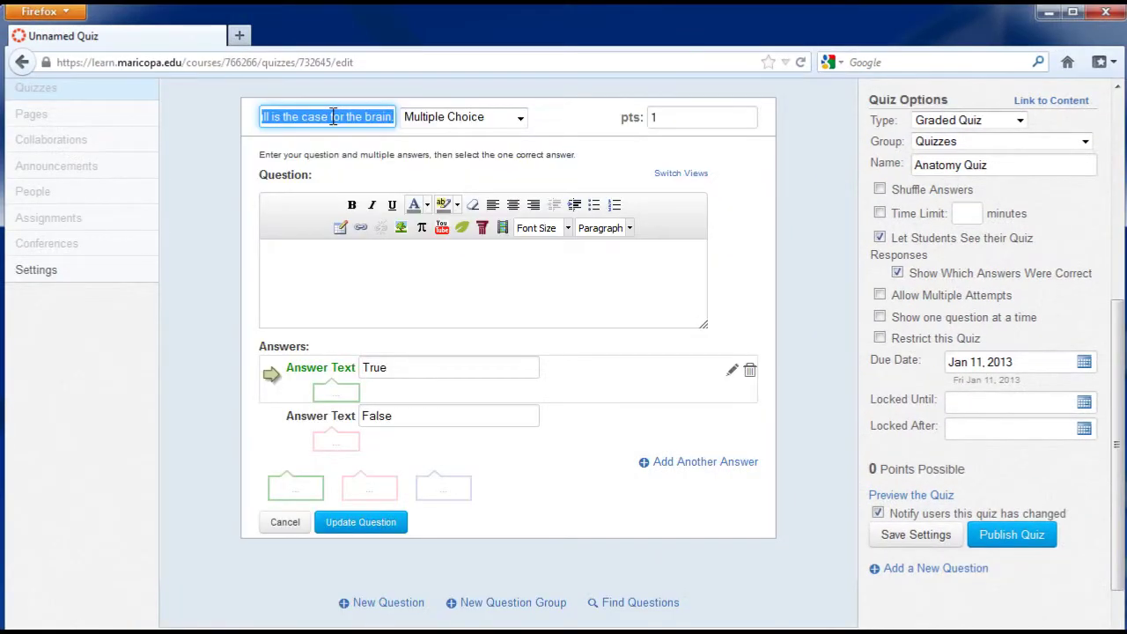
{"action": "key", "text": "BackSpace"}
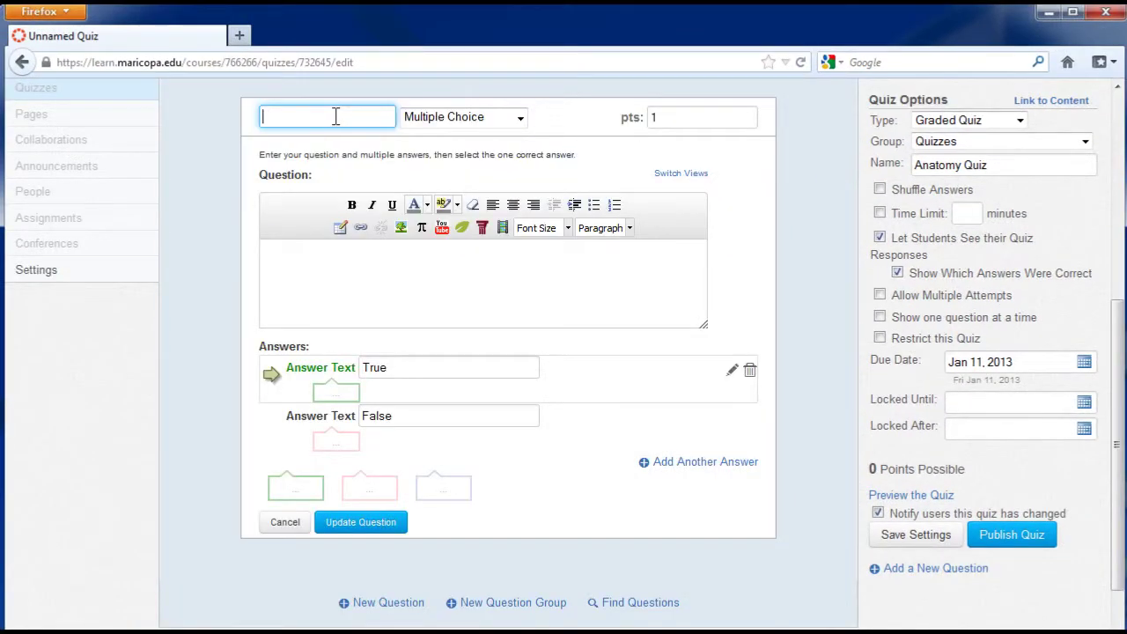
{"action": "type", "text": "Skull 1"}
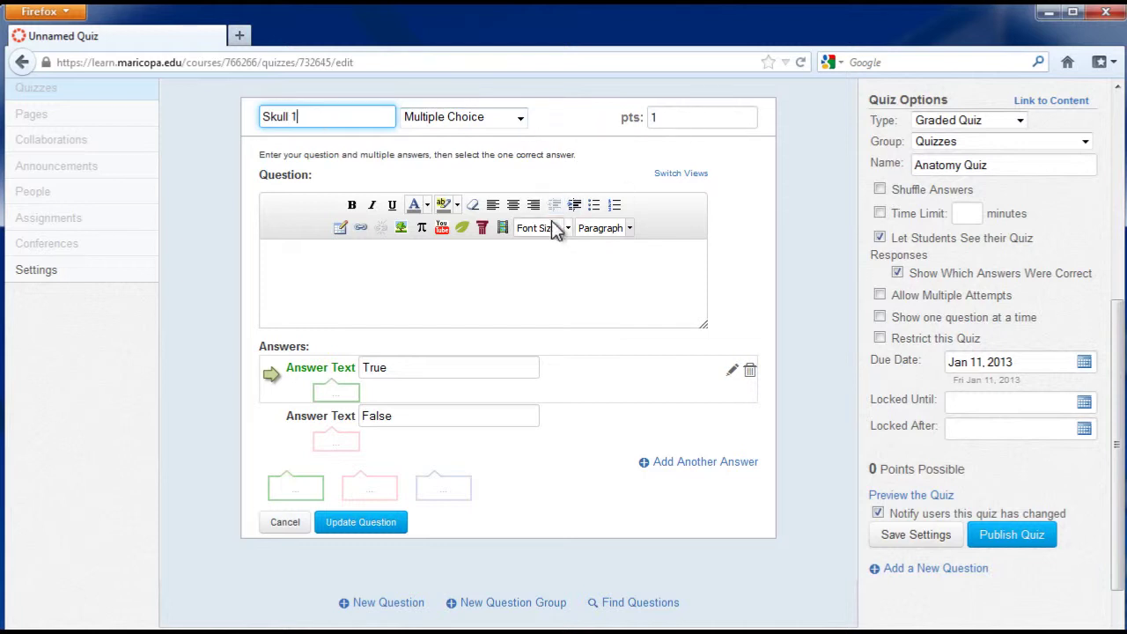
{"action": "left_click", "coordinate": [493, 280]}
{"action": "type", "text": "The skull is the case for the brain."}
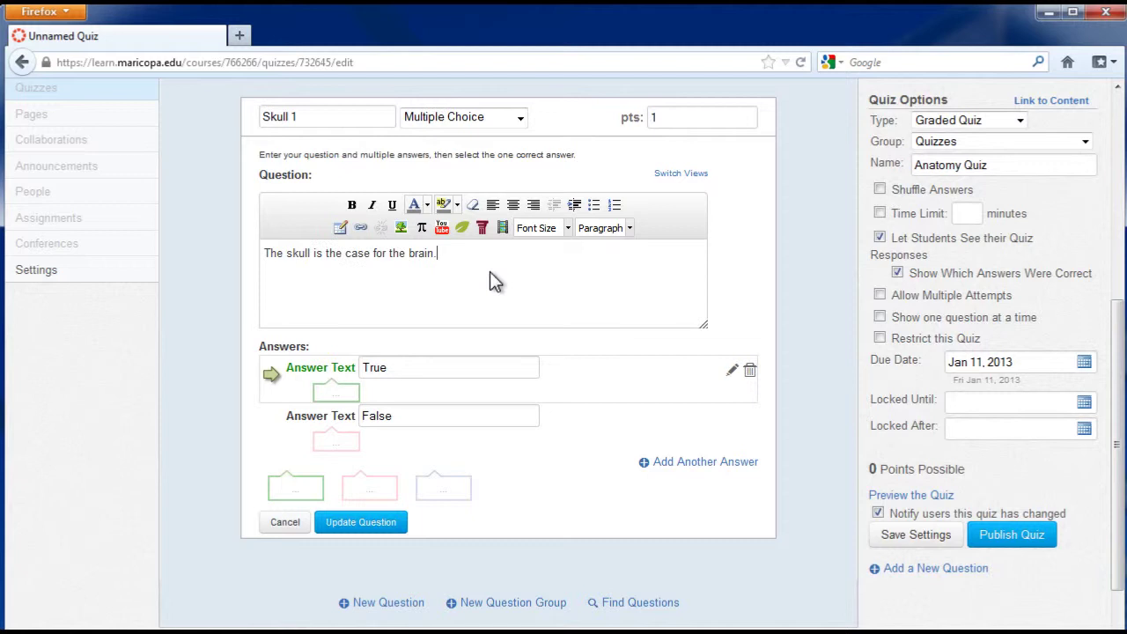
Make it True/False with feedback 'Yes. The skull protects the brain.' and 'Sorry, this is incorrect.', then save
{"action": "left_click", "coordinate": [519, 117]}
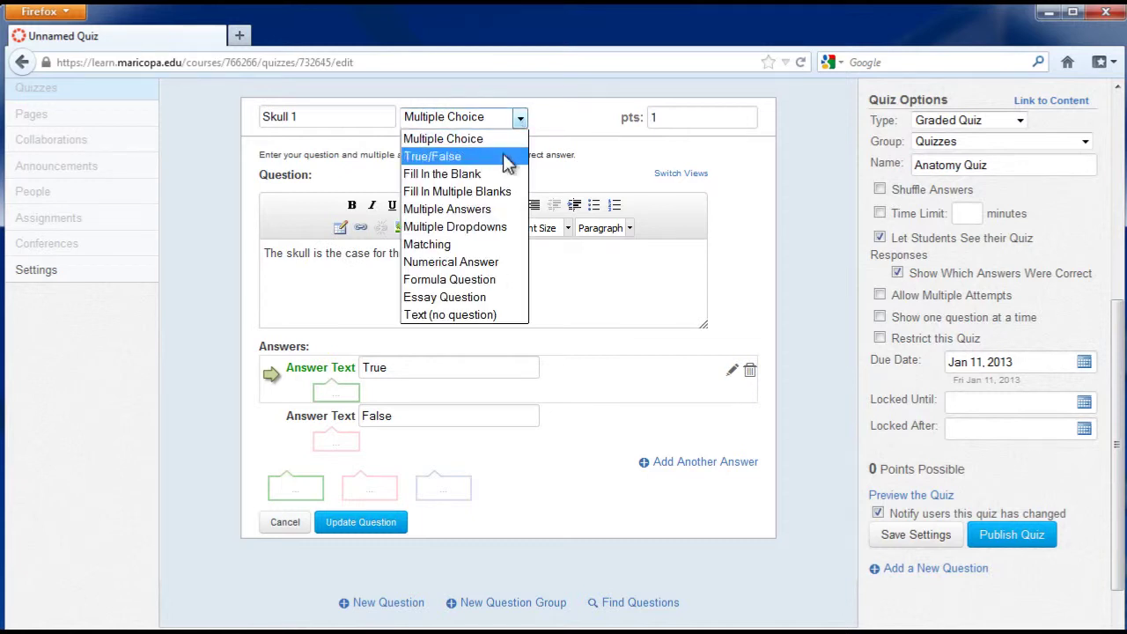
{"action": "left_click", "coordinate": [510, 157]}
{"action": "left_click", "coordinate": [337, 388]}
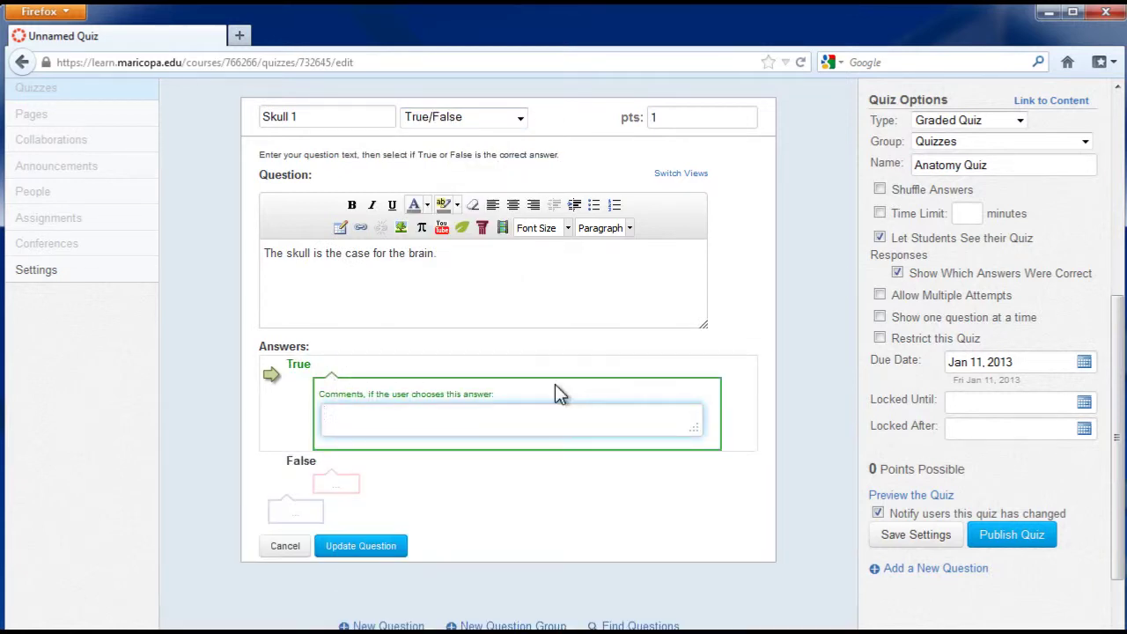
{"action": "type", "text": "Yes. The skull protects th"}
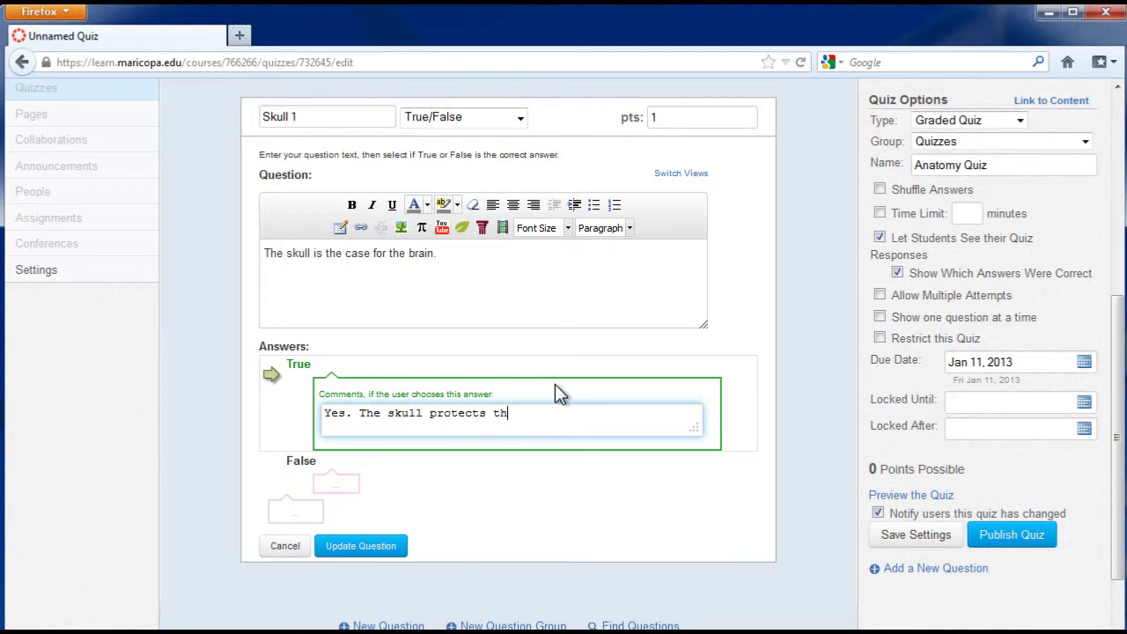
{"action": "type", "text": "e brain."}
{"action": "left_click", "coordinate": [336, 483]}
{"action": "type", "text": "Sorry, this is incorrect."}
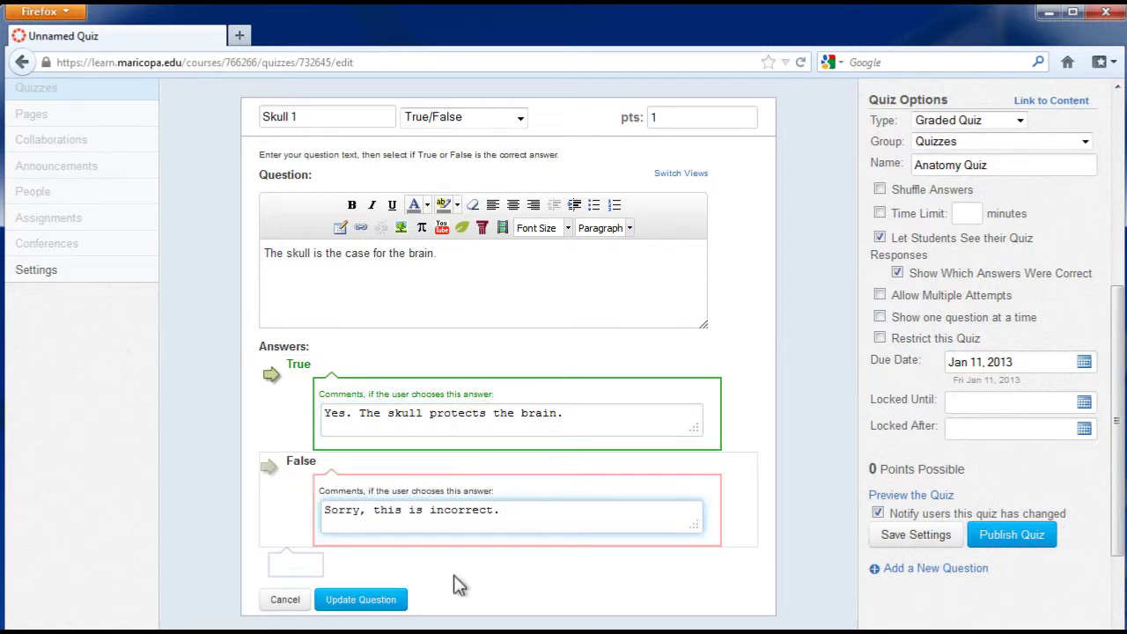
{"action": "left_click", "coordinate": [360, 600]}
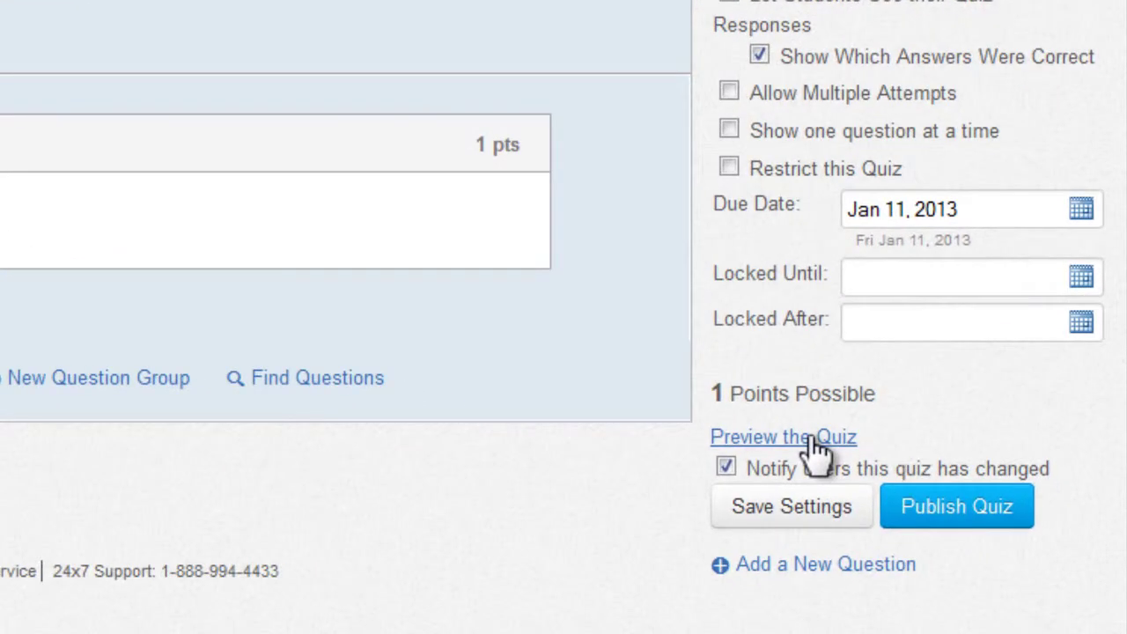
Preview the quiz as students see it, then return to editing it
{"action": "left_click", "coordinate": [812, 439]}
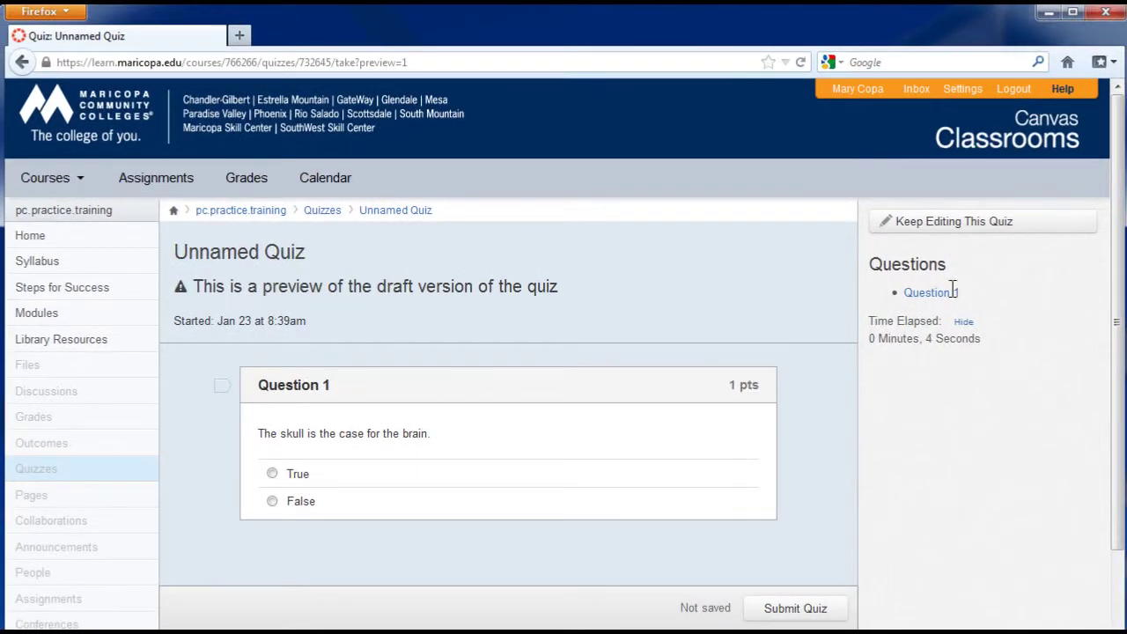
{"action": "left_click", "coordinate": [980, 229]}
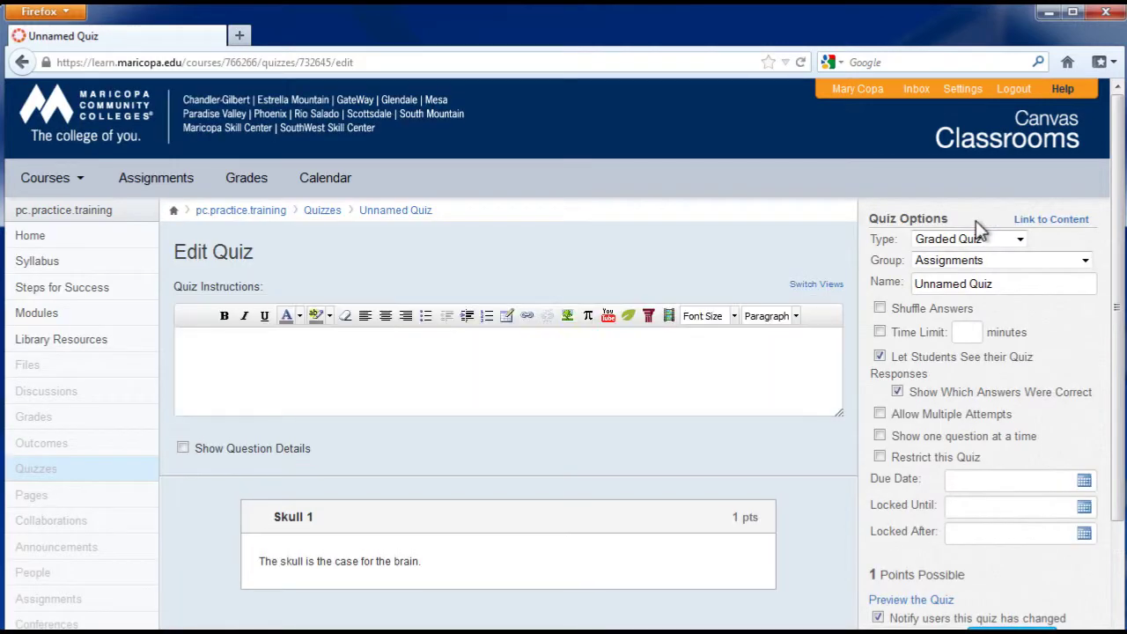
{"action": "scroll", "coordinate": [928, 367], "scroll_direction": "down", "scroll_amount": 4}
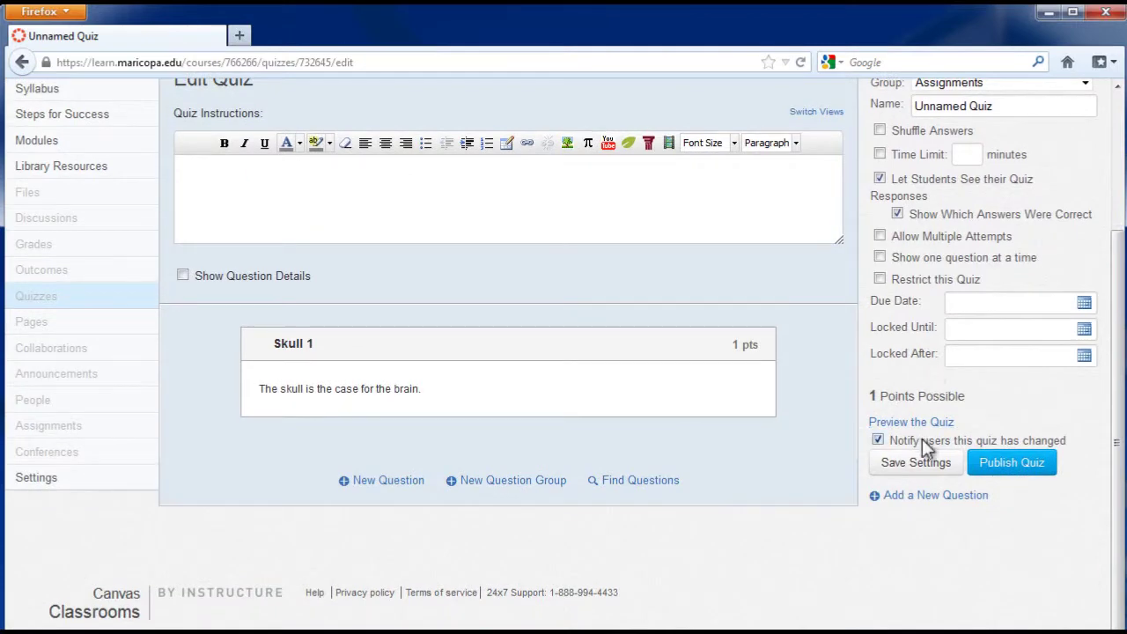
Save the quiz settings and publish the quiz
{"action": "left_click", "coordinate": [918, 464]}
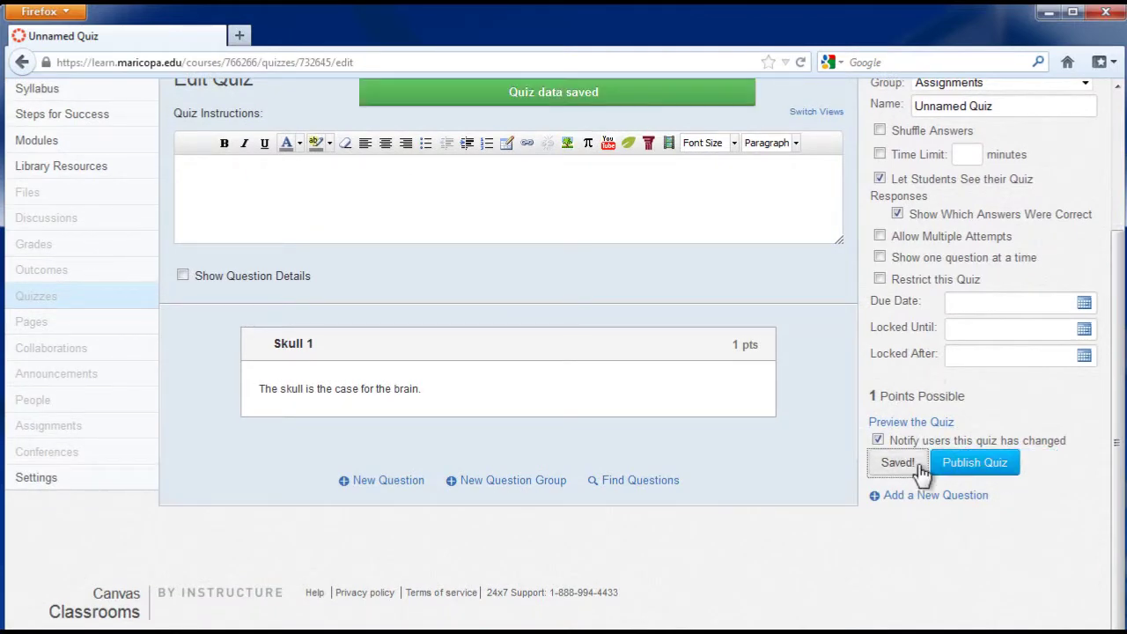
{"action": "left_click", "coordinate": [738, 93]}
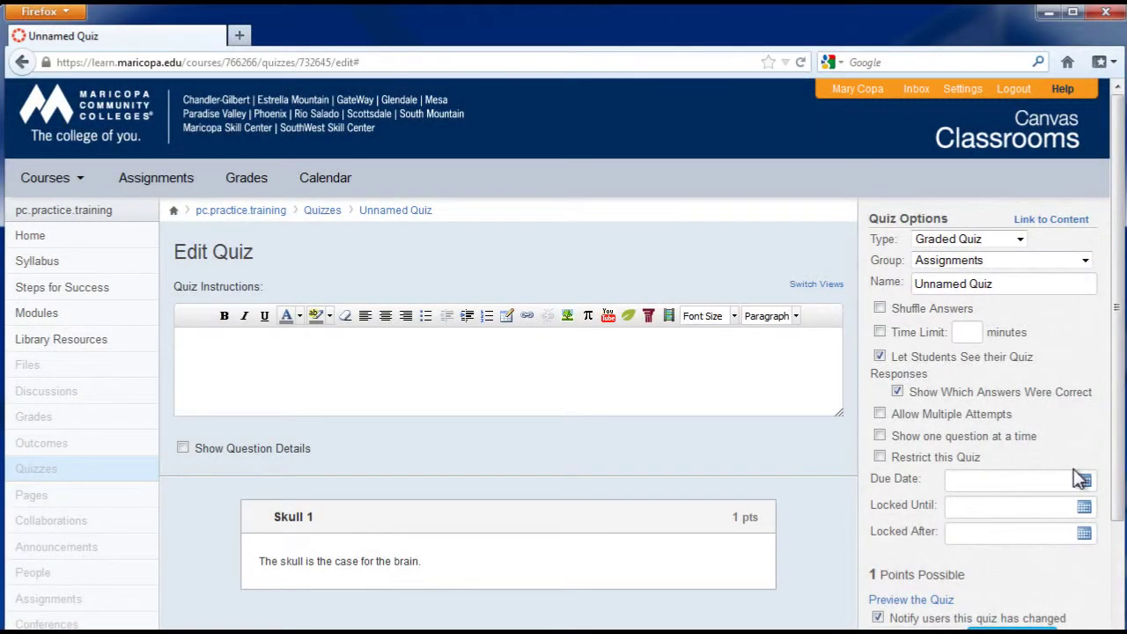
{"action": "scroll", "coordinate": [1077, 475], "scroll_direction": "down", "scroll_amount": 4}
{"action": "left_click", "coordinate": [1030, 472]}
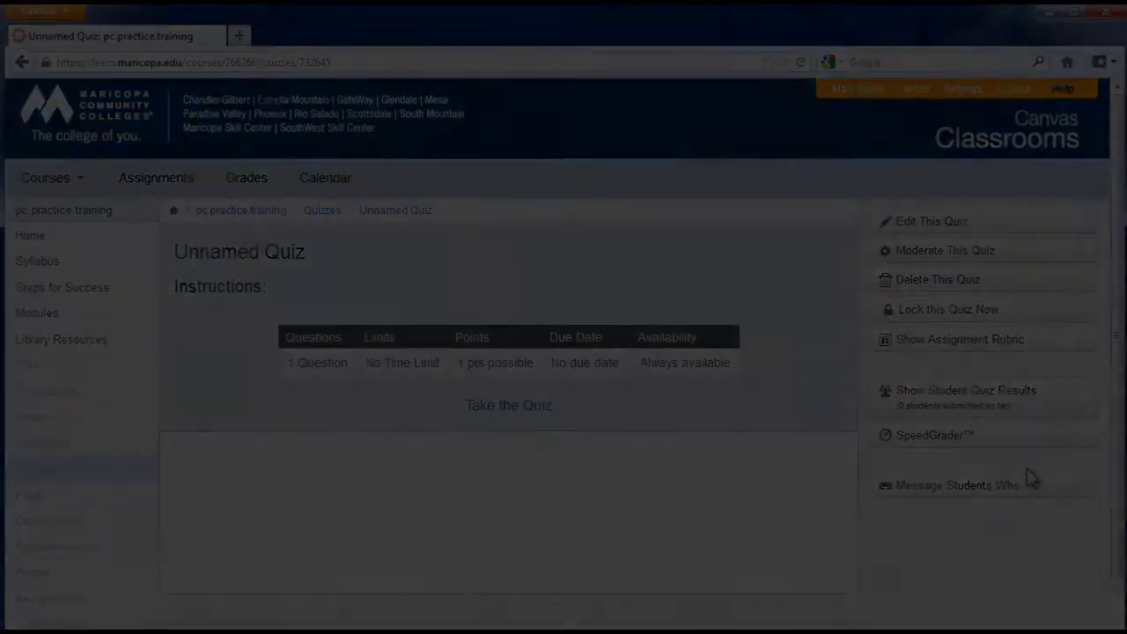
Return to the quizzes list, open Orientation Quiz, then go to the course Modules page
{"action": "left_click", "coordinate": [324, 212]}
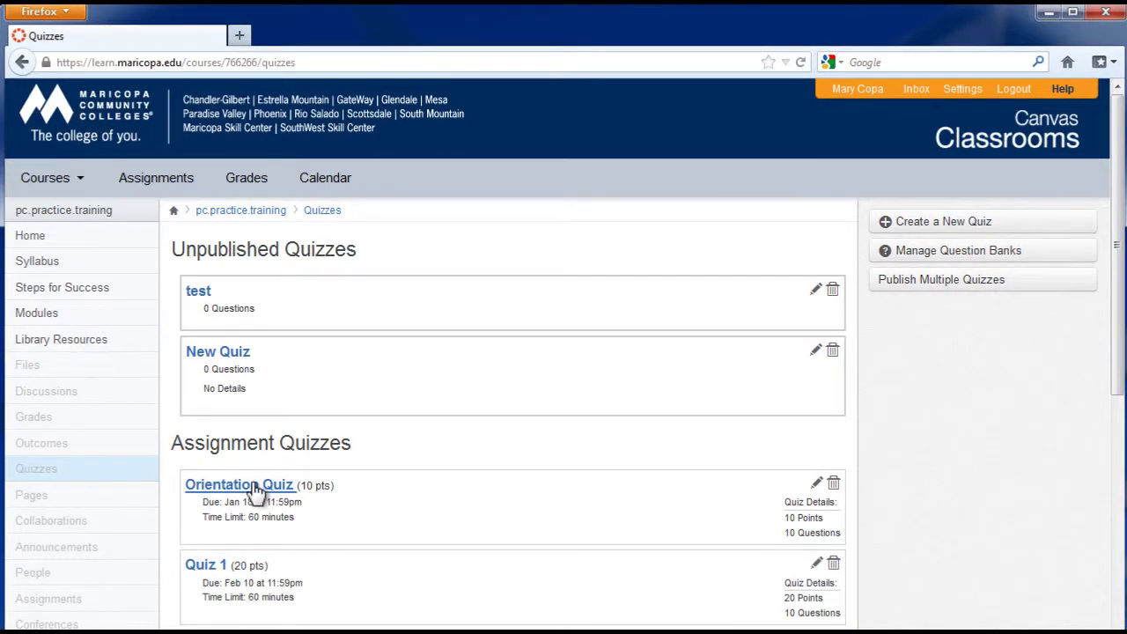
{"action": "left_click", "coordinate": [255, 489]}
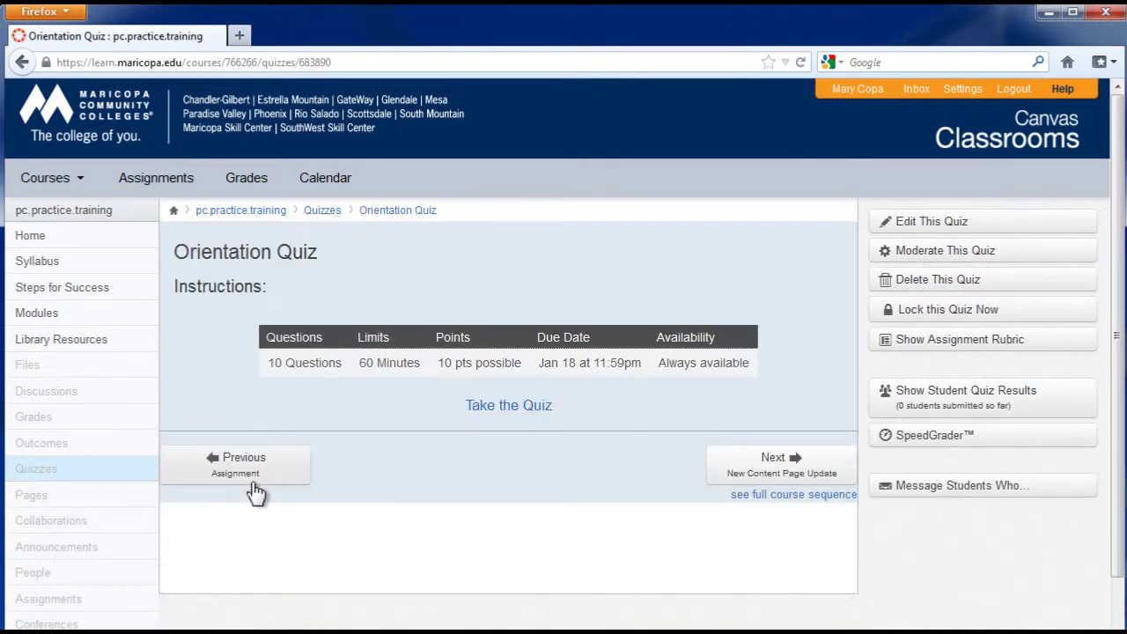
{"action": "left_click", "coordinate": [910, 223]}
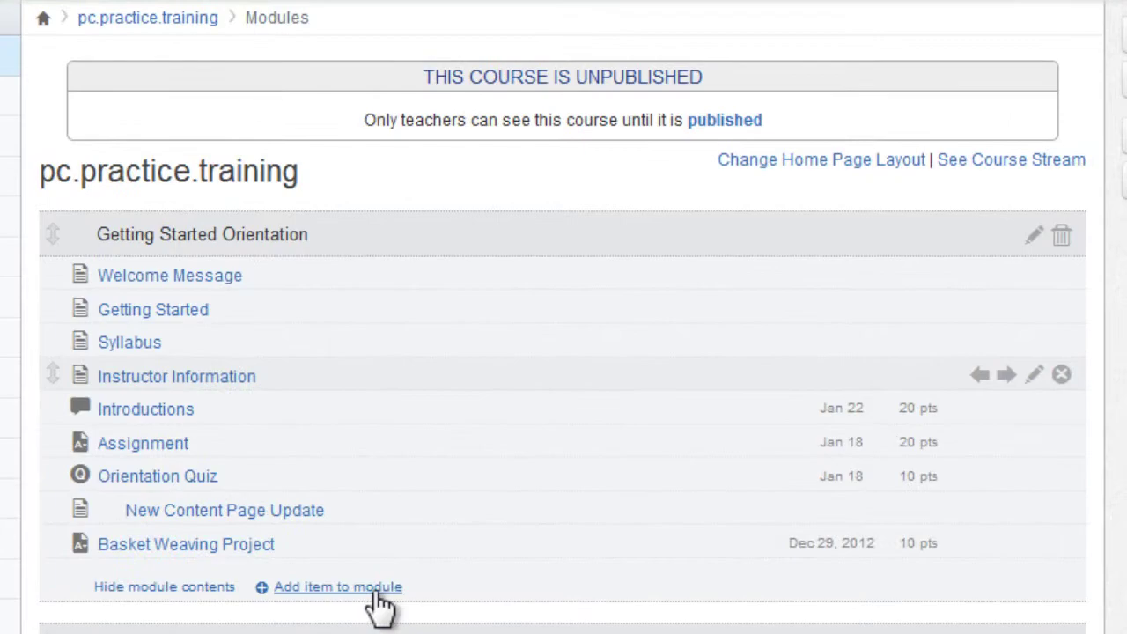
Add the existing quiz 'New Quiz' as an item in the Getting Started Orientation module
{"action": "left_click", "coordinate": [369, 590]}
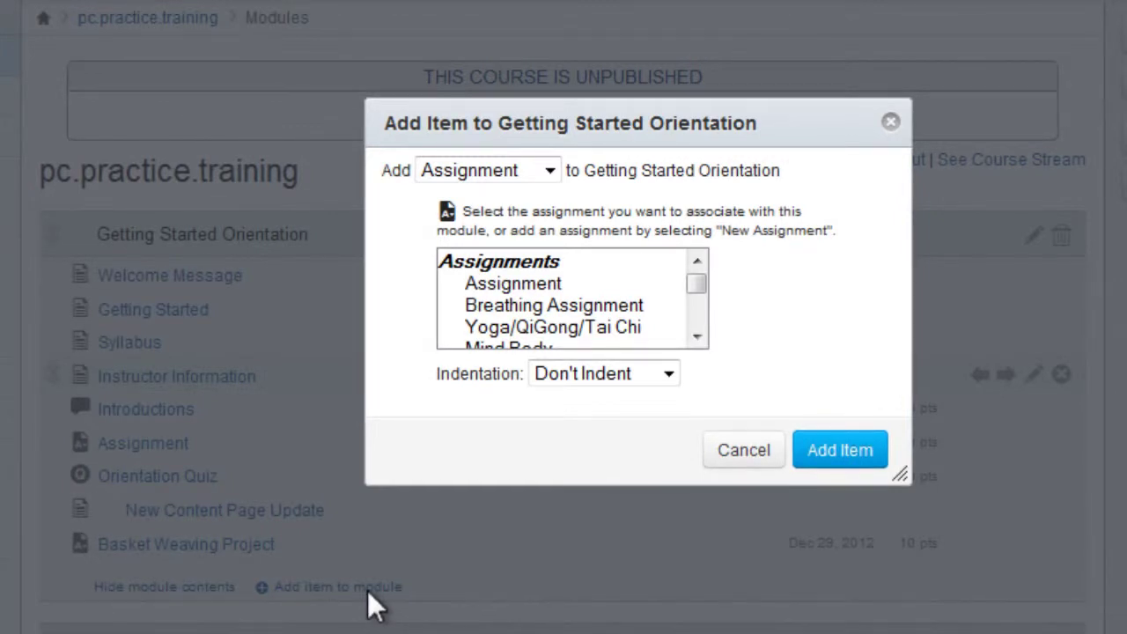
{"action": "left_click", "coordinate": [545, 171]}
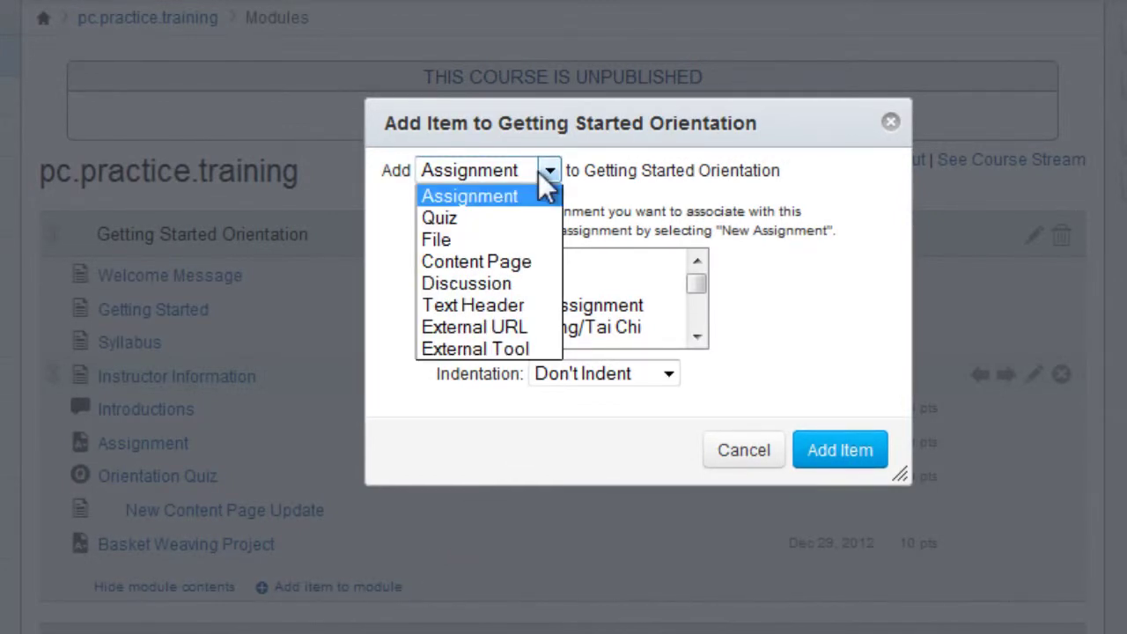
{"action": "left_click", "coordinate": [527, 216]}
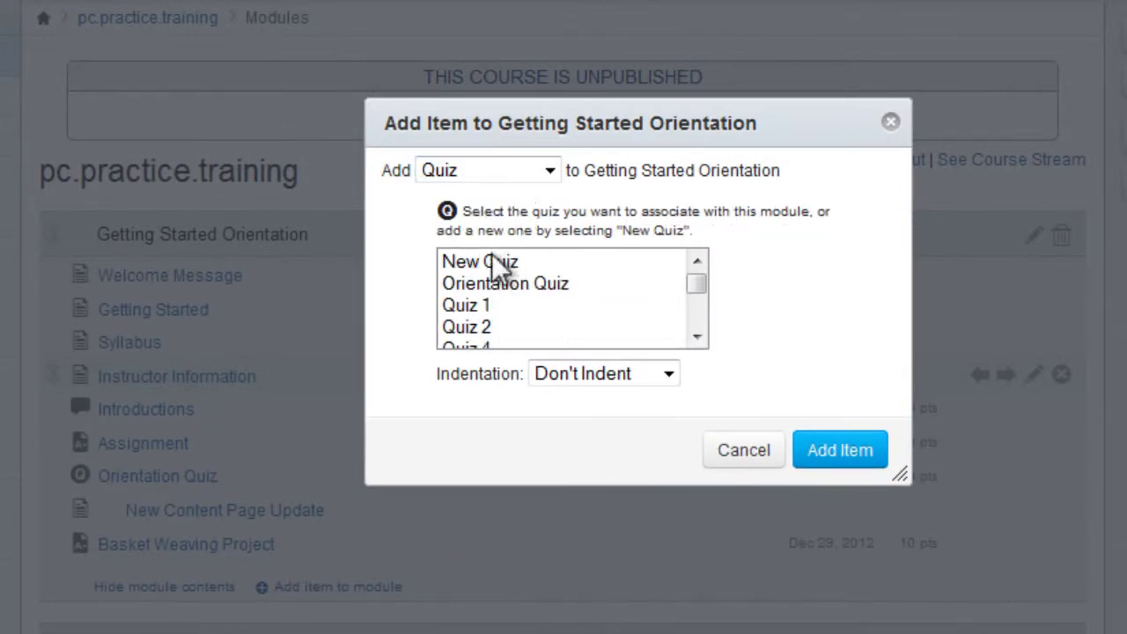
{"action": "left_click", "coordinate": [486, 258]}
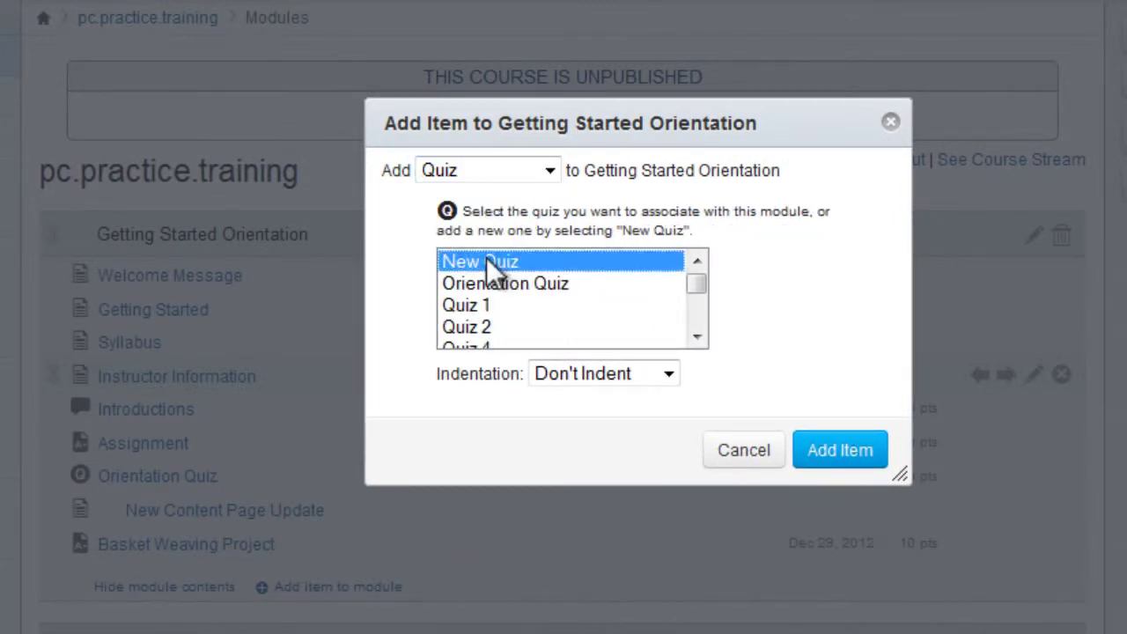
{"action": "left_click", "coordinate": [830, 453]}
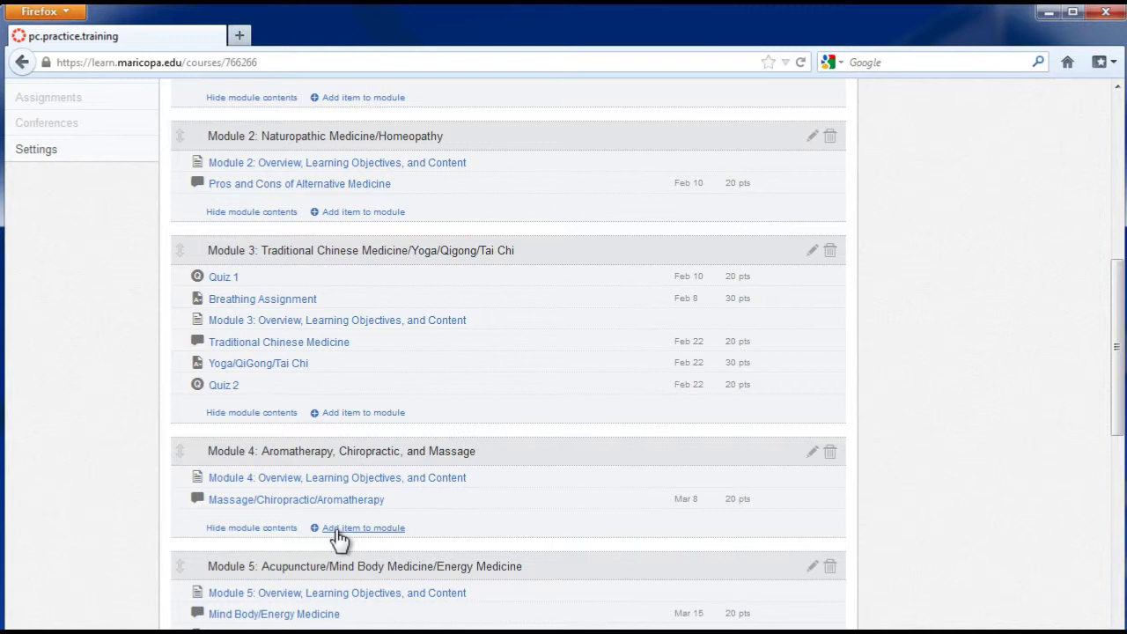
Add a new 'Aromatherapy' quiz in the Quizzes group to Module 4, then open it for editing
{"action": "left_click", "coordinate": [335, 530]}
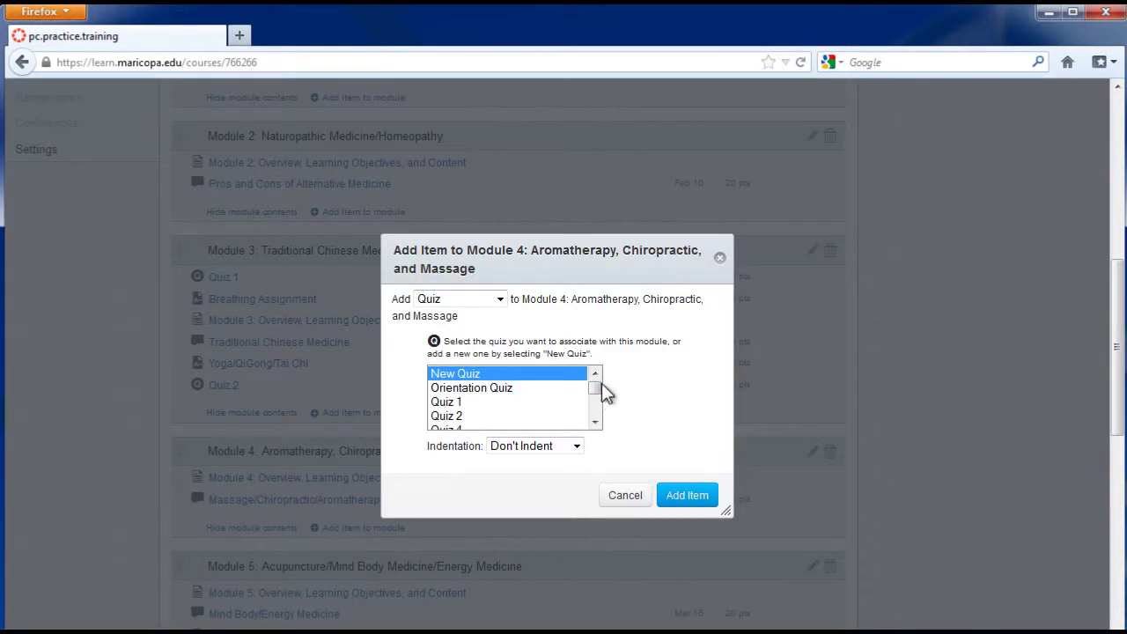
{"action": "scroll", "coordinate": [599, 398], "scroll_direction": "down", "scroll_amount": 3}
{"action": "left_click", "coordinate": [463, 423]}
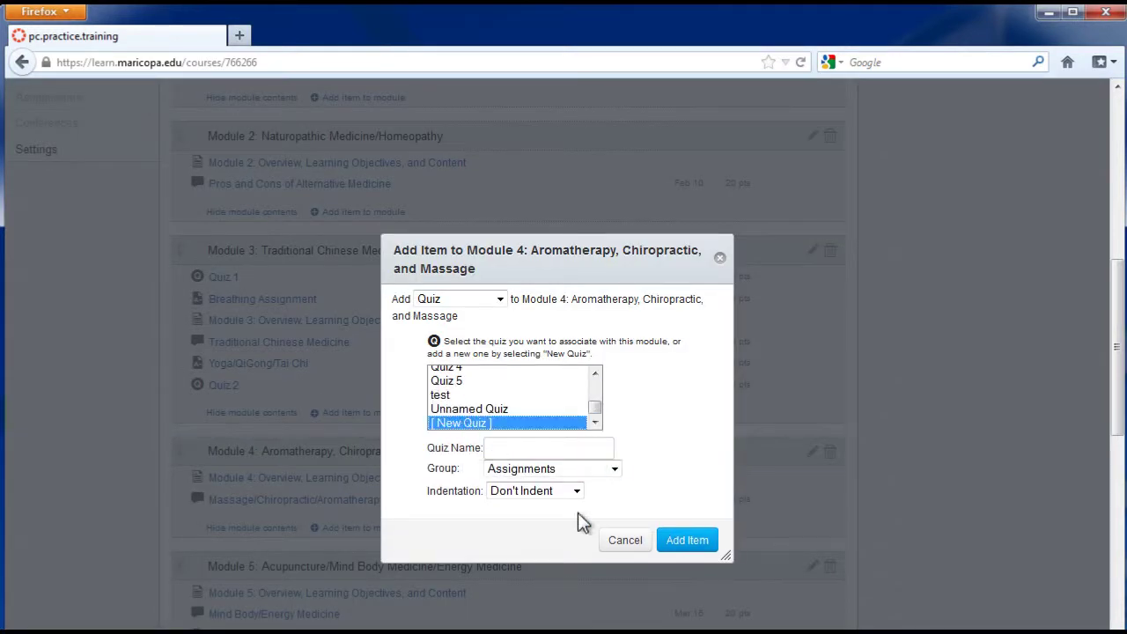
{"action": "type", "text": "Aromatherapy"}
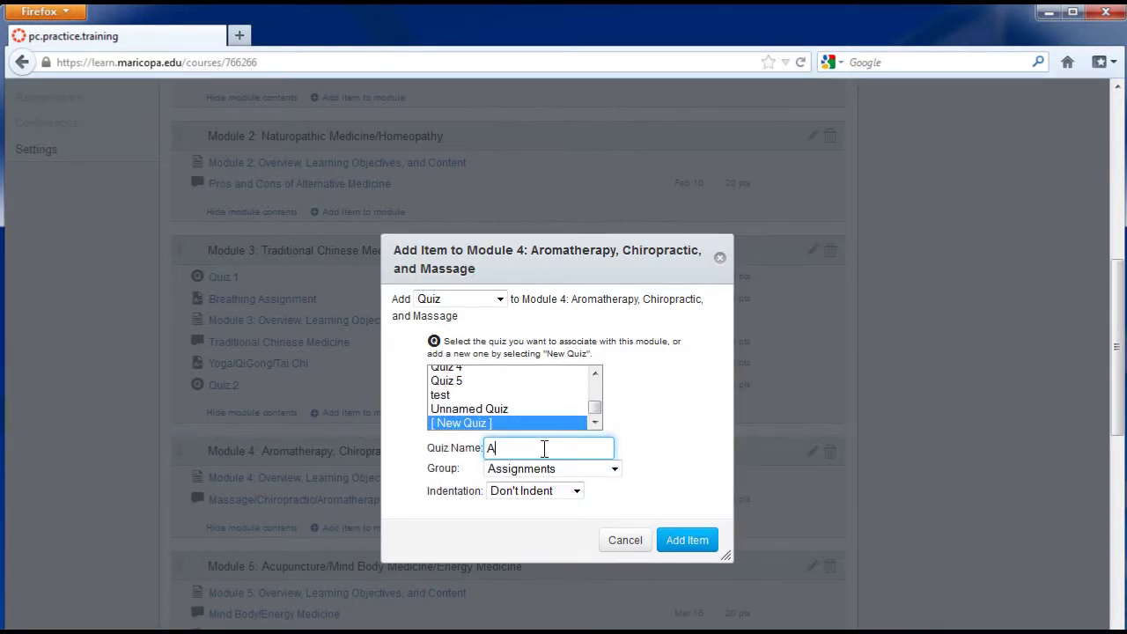
{"action": "left_click", "coordinate": [613, 468]}
{"action": "left_click", "coordinate": [577, 522]}
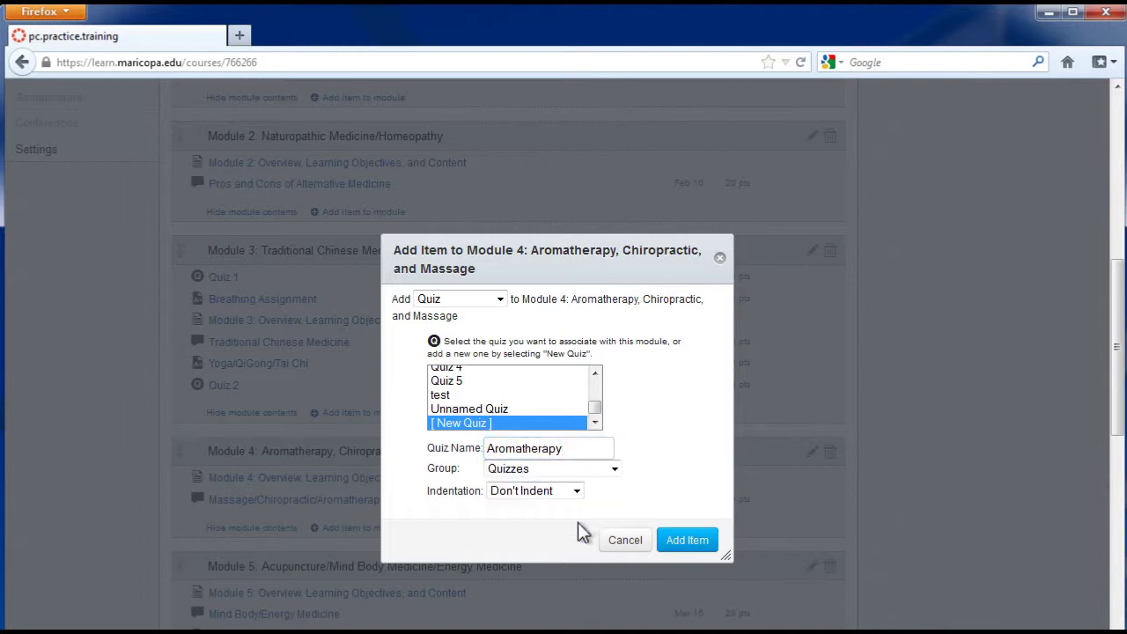
{"action": "left_click", "coordinate": [677, 546]}
{"action": "left_click", "coordinate": [243, 521]}
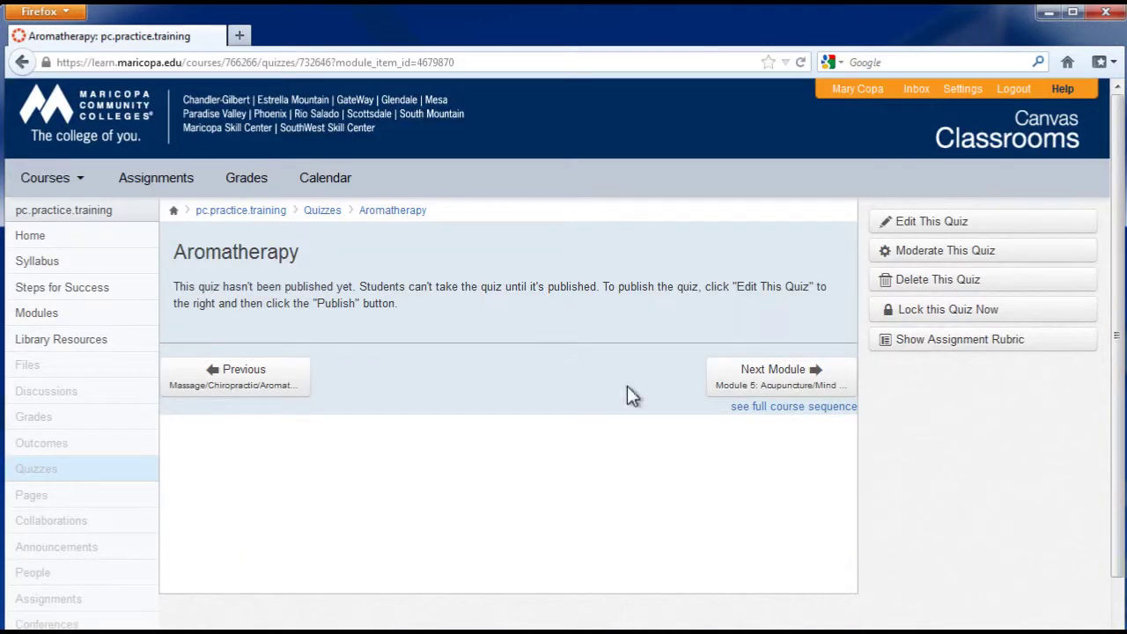
{"action": "left_click", "coordinate": [951, 221]}
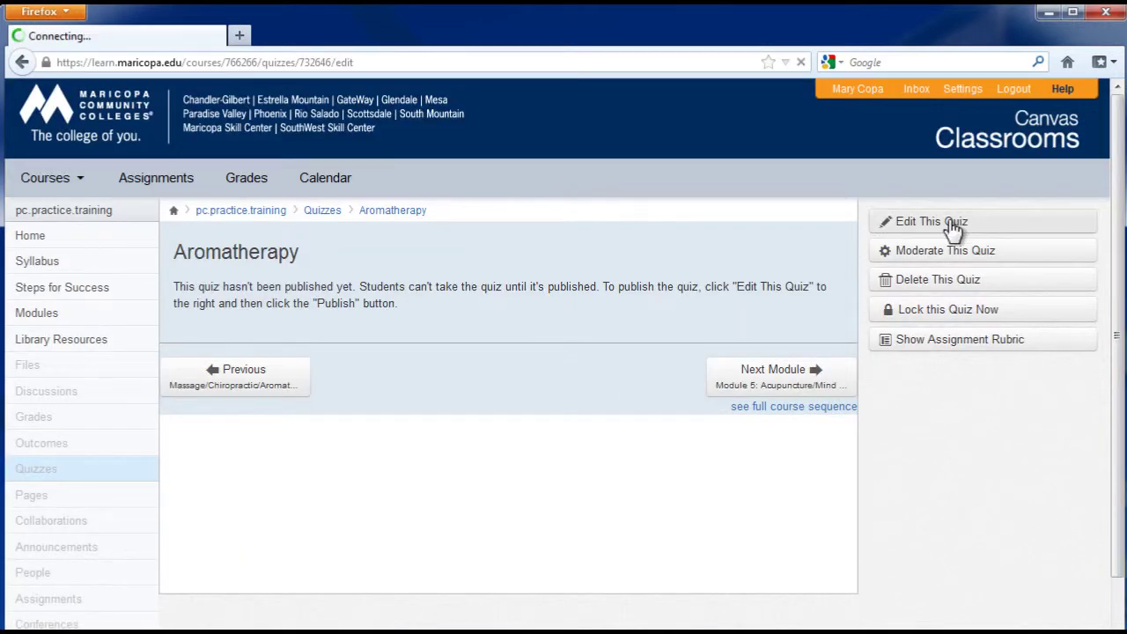